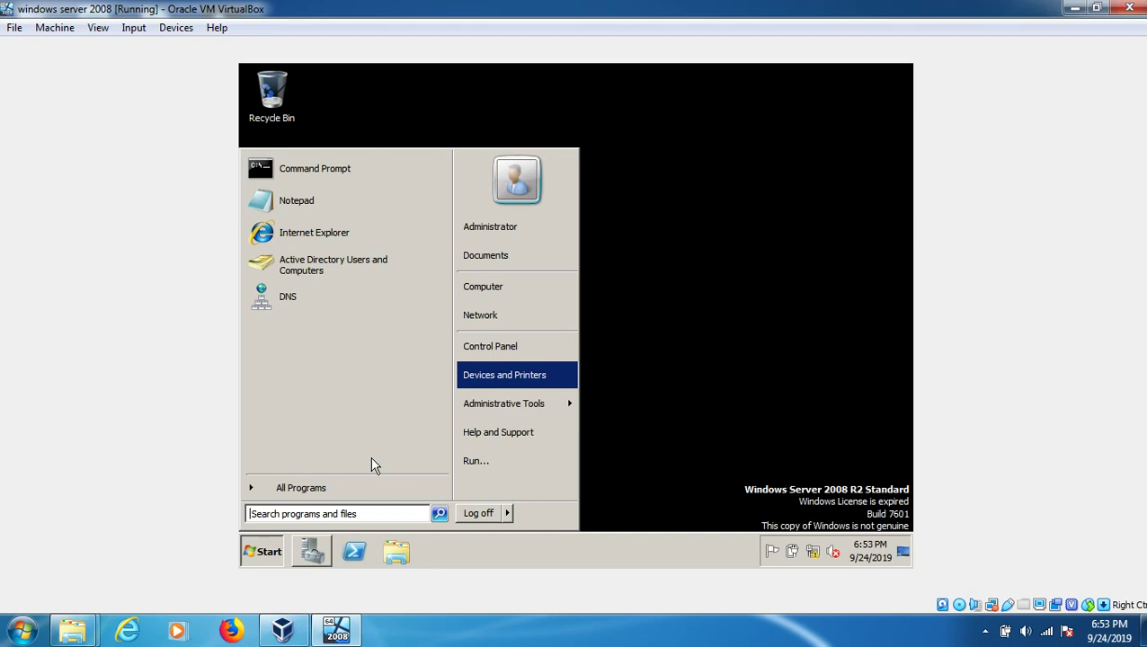
Open Server Manager, start the Add Roles Wizard and select the DHCP Server role for installation
{"action": "left_click", "coordinate": [310, 552]}
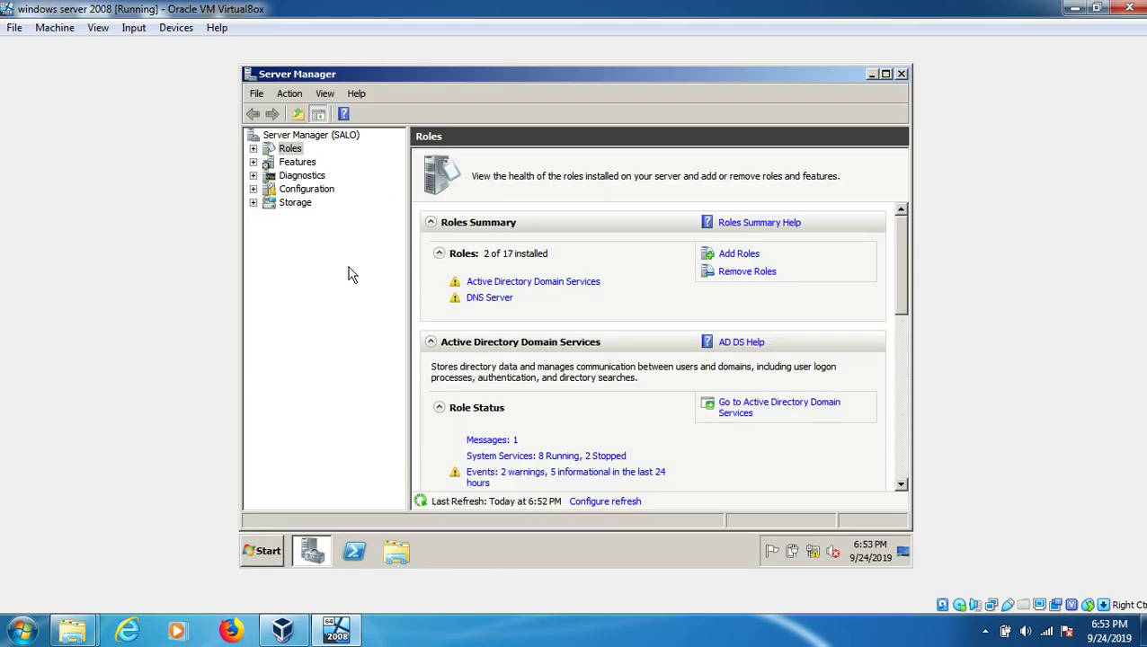
{"action": "left_click", "coordinate": [253, 150]}
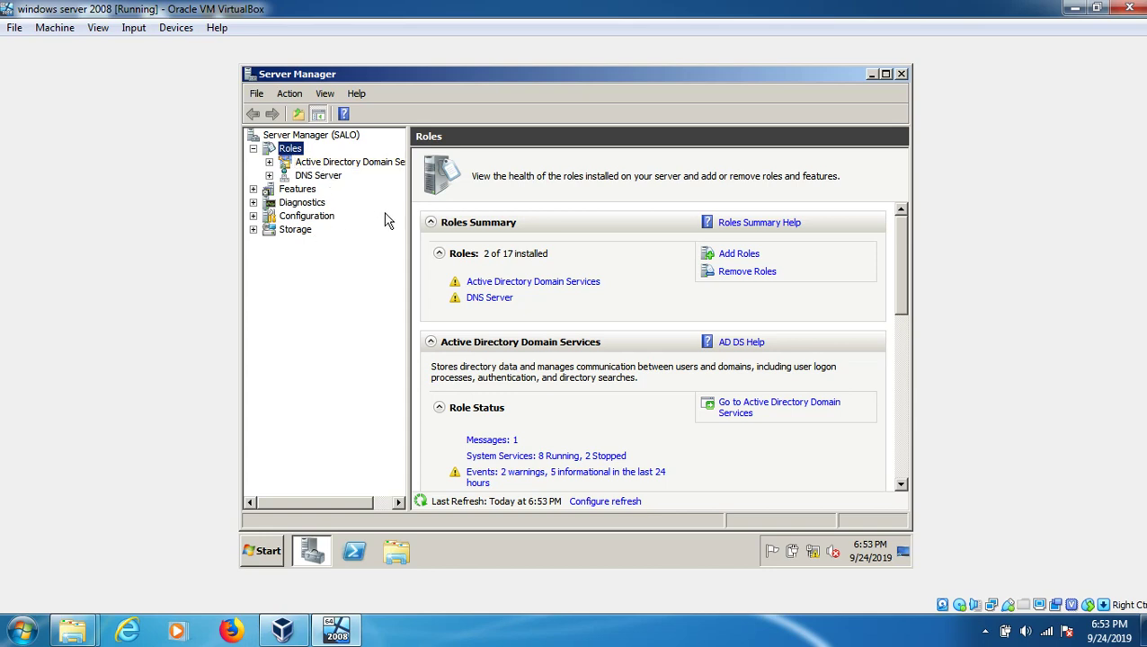
{"action": "left_click", "coordinate": [737, 255]}
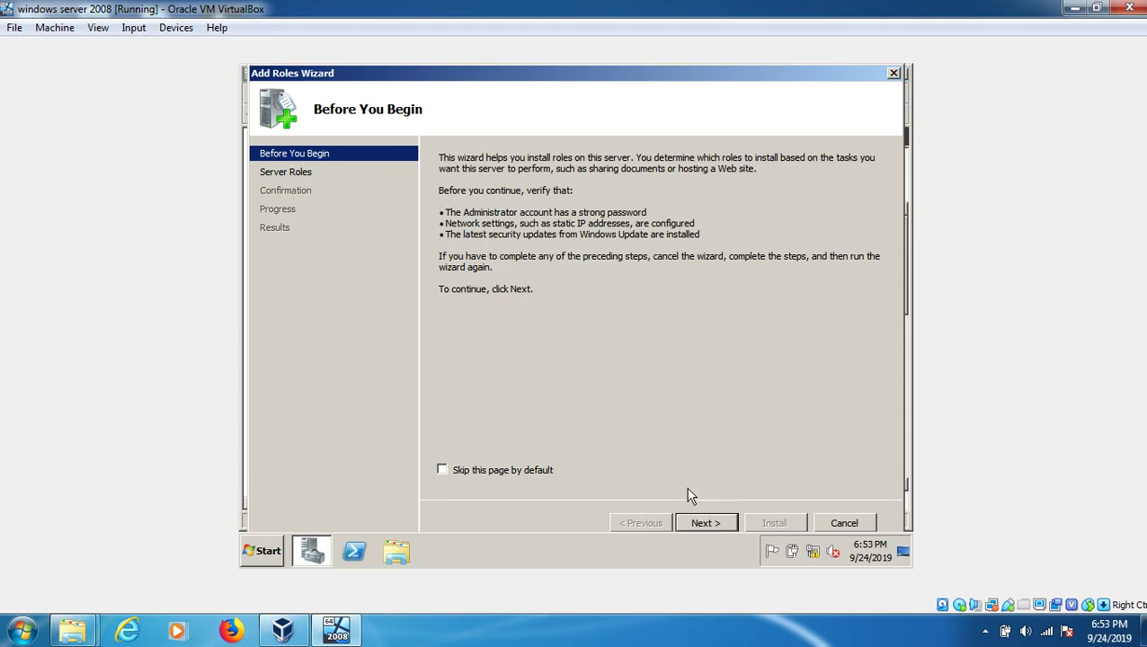
{"action": "left_click", "coordinate": [706, 524]}
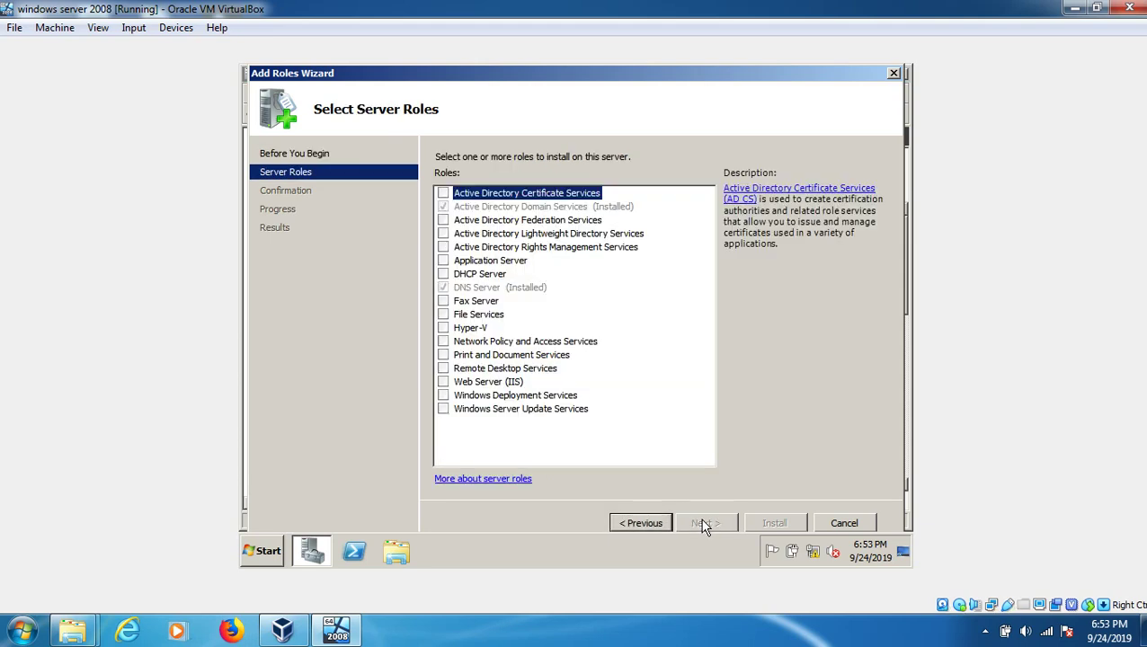
{"action": "left_click", "coordinate": [444, 274]}
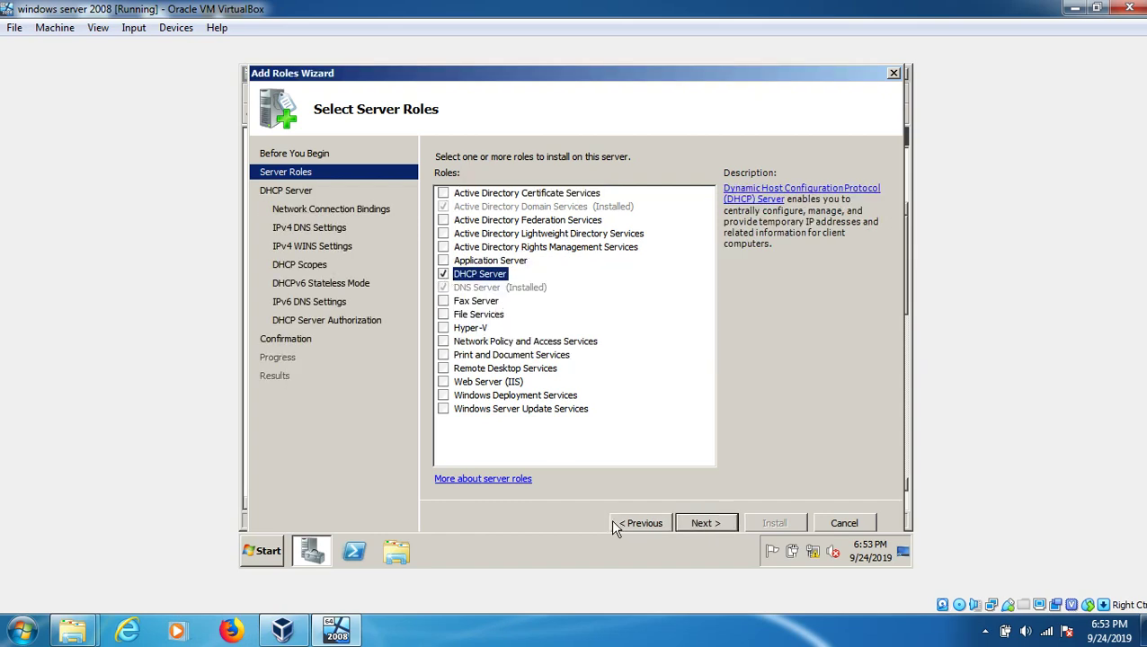
{"action": "left_click", "coordinate": [691, 525]}
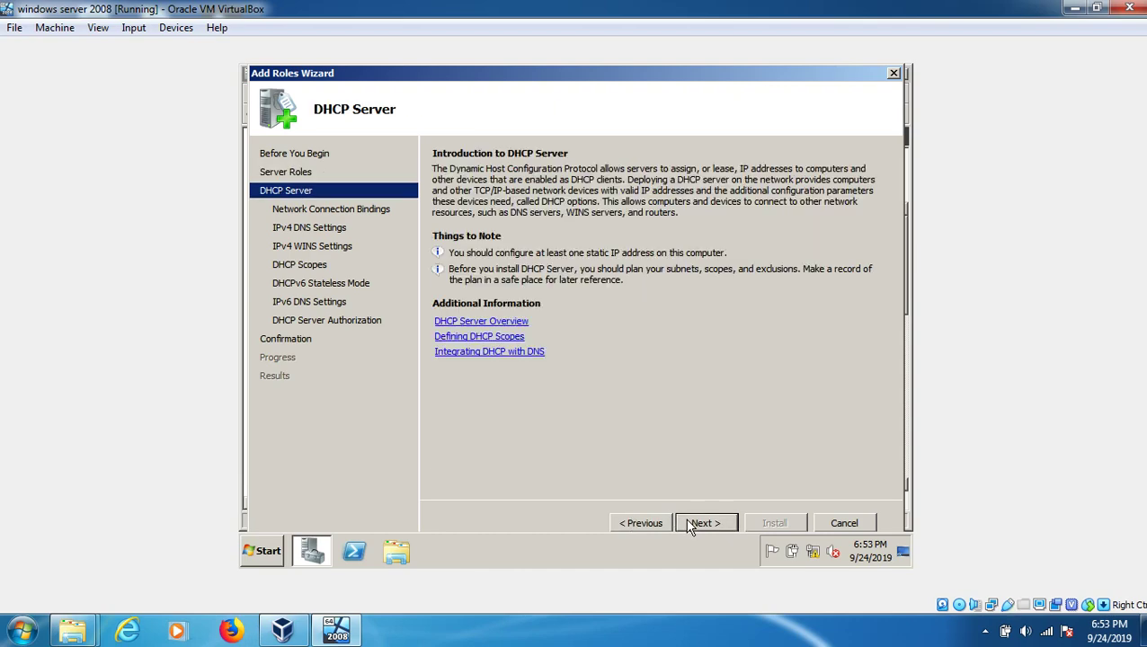
Accept the IPv4 settings: 192.168.1.100 network binding, parent domain agtn.com with DNS server 192.168.1.100, and WINS not required
{"action": "left_click", "coordinate": [690, 525]}
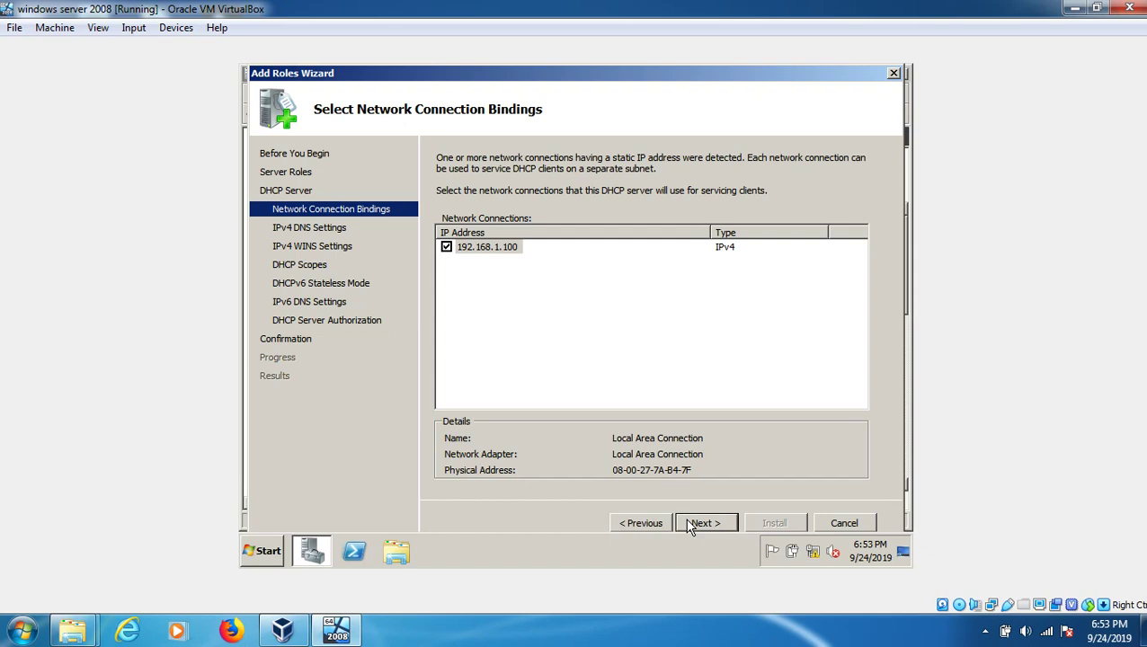
{"action": "left_click", "coordinate": [690, 525]}
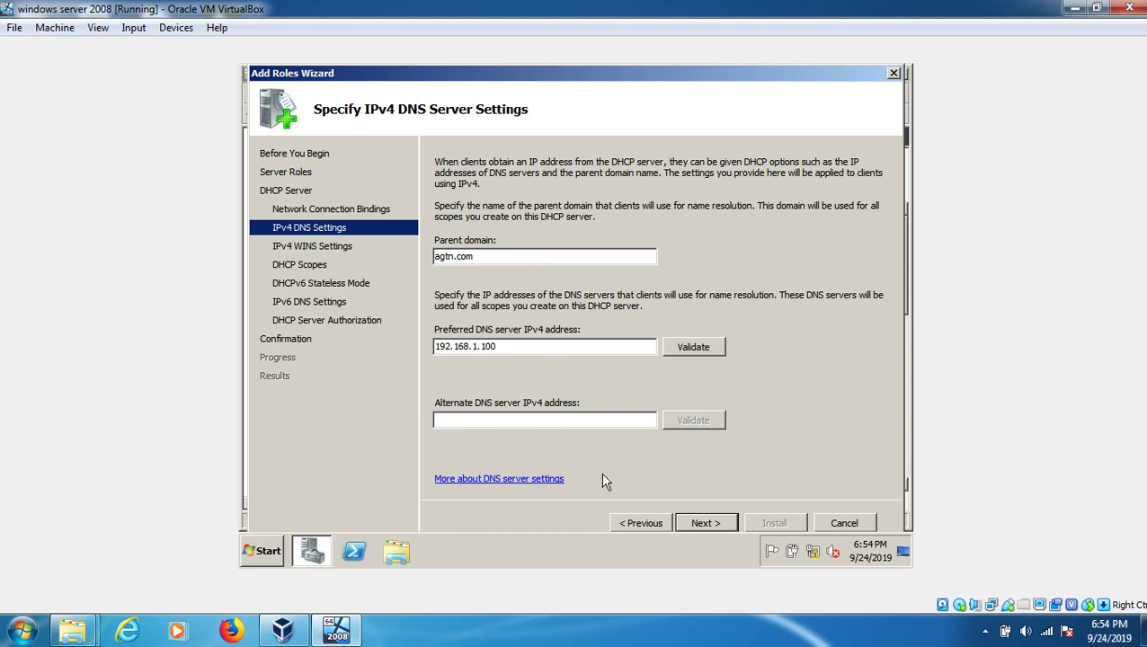
{"action": "left_click", "coordinate": [707, 523]}
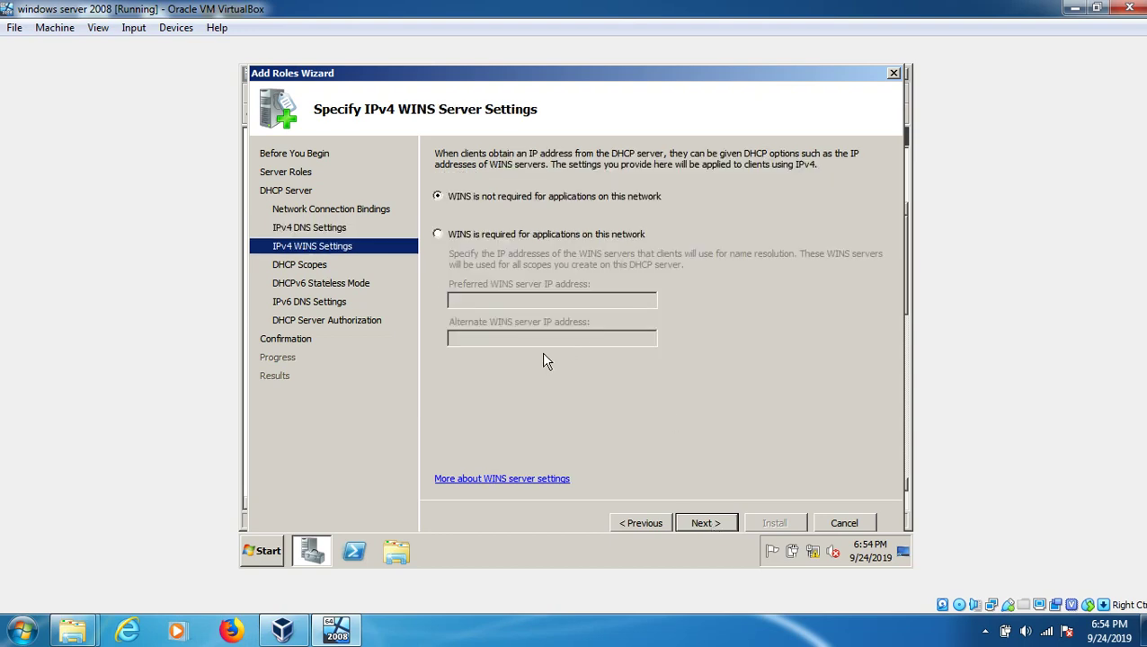
{"action": "left_click", "coordinate": [718, 524]}
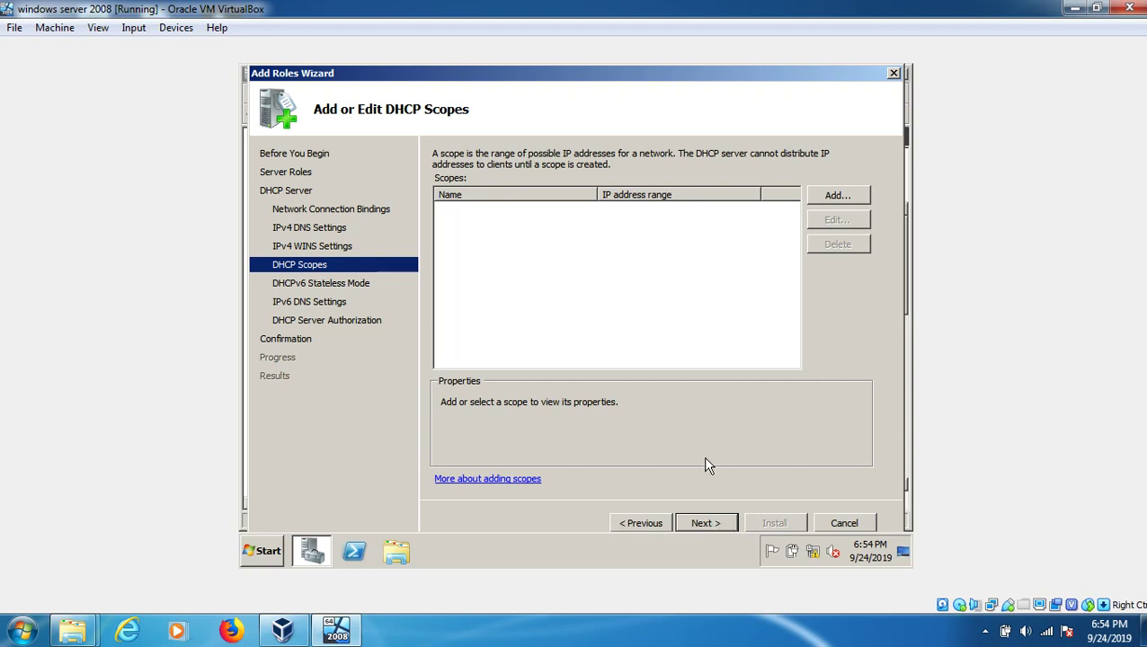
Add a DHCP scope named dhcp with the address range 192.168.1.101 to 192.168.1.254
{"action": "left_click", "coordinate": [827, 197]}
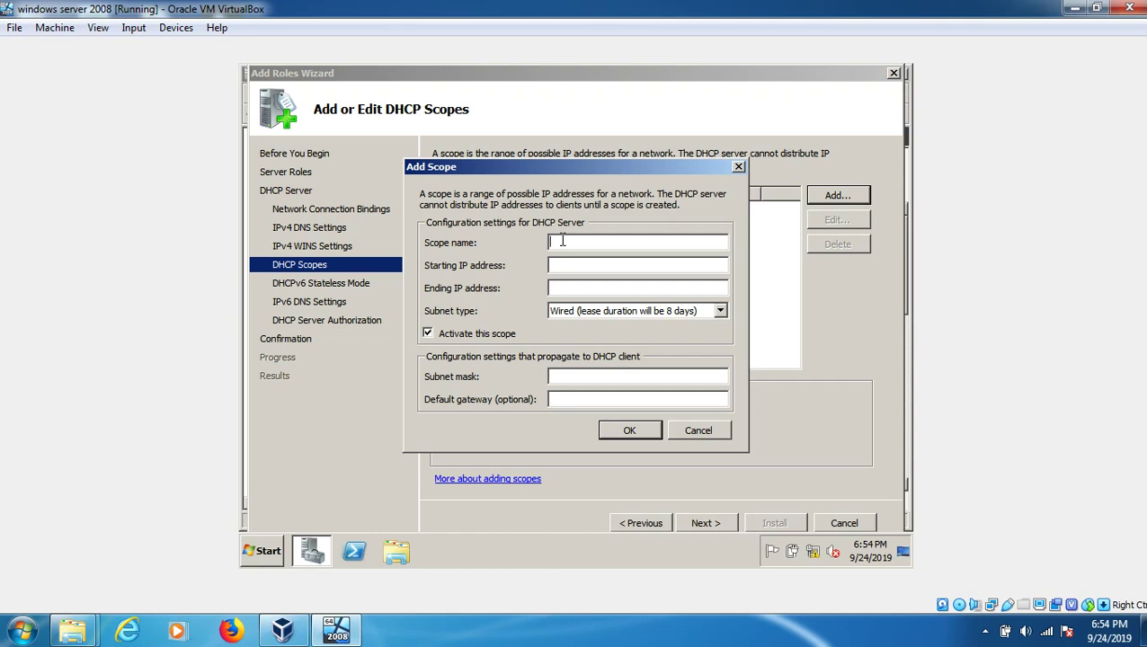
{"action": "type", "text": "d"}
{"action": "type", "text": "hcp"}
{"action": "type", "text": "192.1"}
{"action": "type", "text": "68"}
{"action": "type", "text": ".1"}
{"action": "type", "text": ".1"}
{"action": "type", "text": "01"}
{"action": "left_click", "coordinate": [557, 289]}
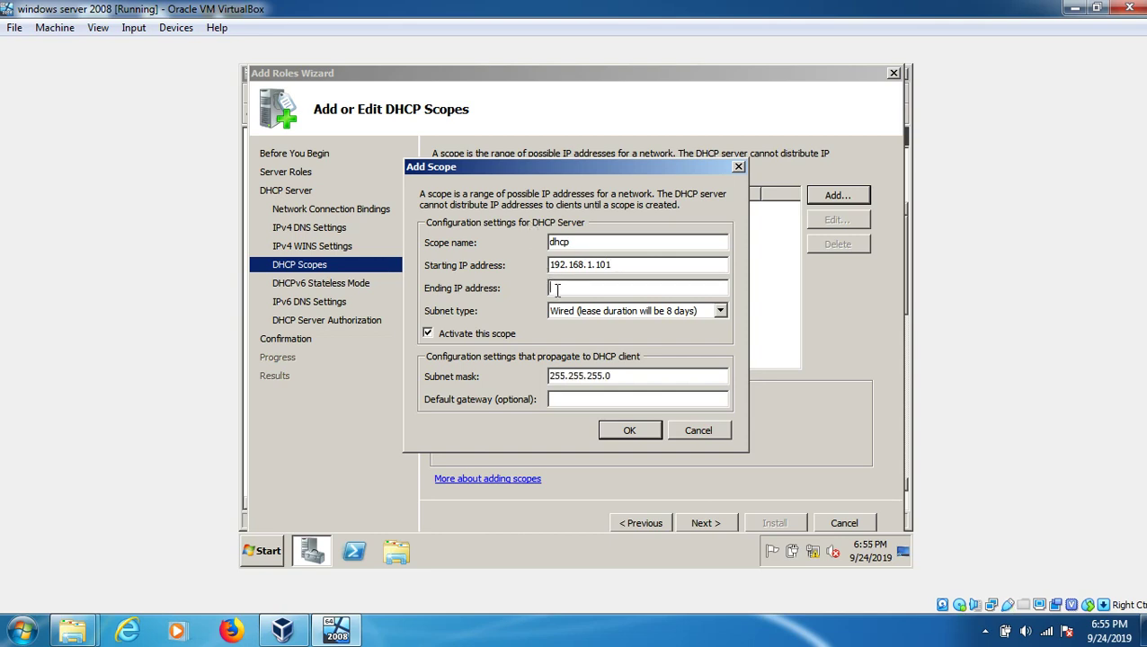
{"action": "type", "text": "192.168."}
{"action": "type", "text": "24"}
{"action": "key", "text": "BackSpace"}
{"action": "type", "text": "54"}
{"action": "left_click", "coordinate": [613, 431]}
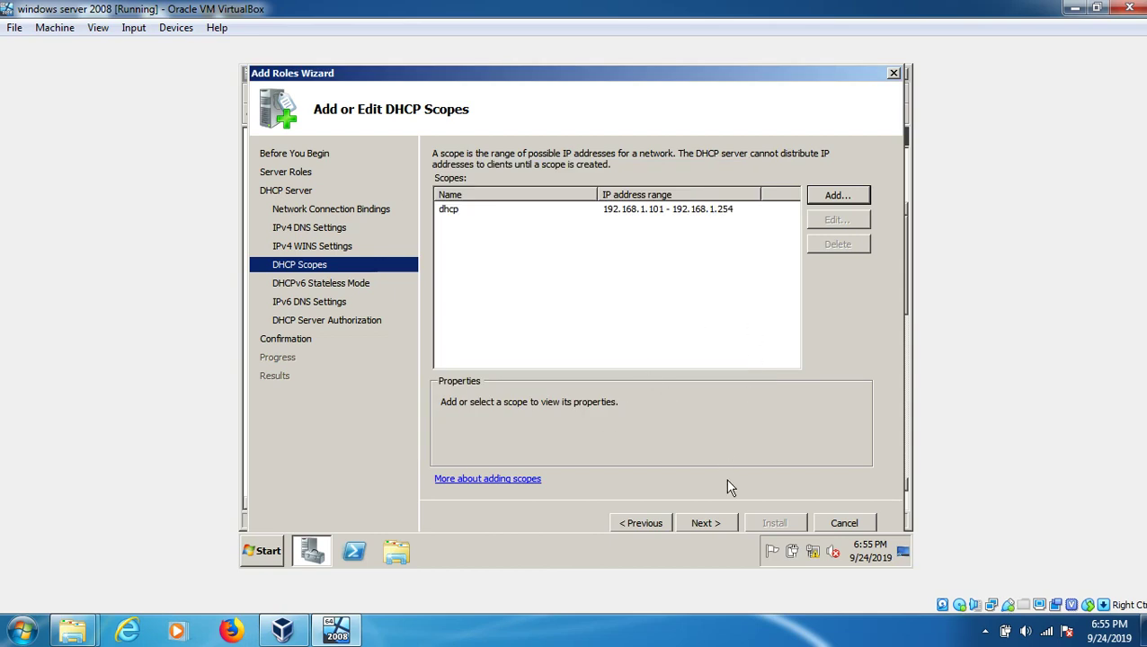
Accept enabled DHCPv6 stateless mode with the default IPv6 DNS settings, and authorize the DHCP server with the current credentials
{"action": "left_click", "coordinate": [706, 524]}
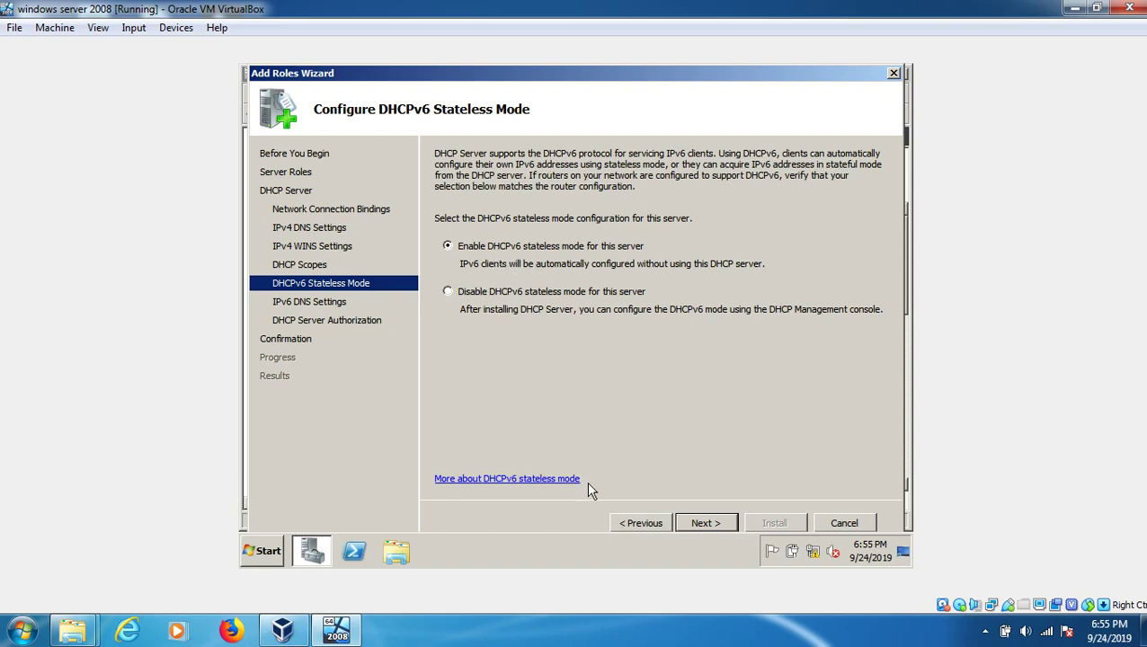
{"action": "left_click", "coordinate": [705, 525]}
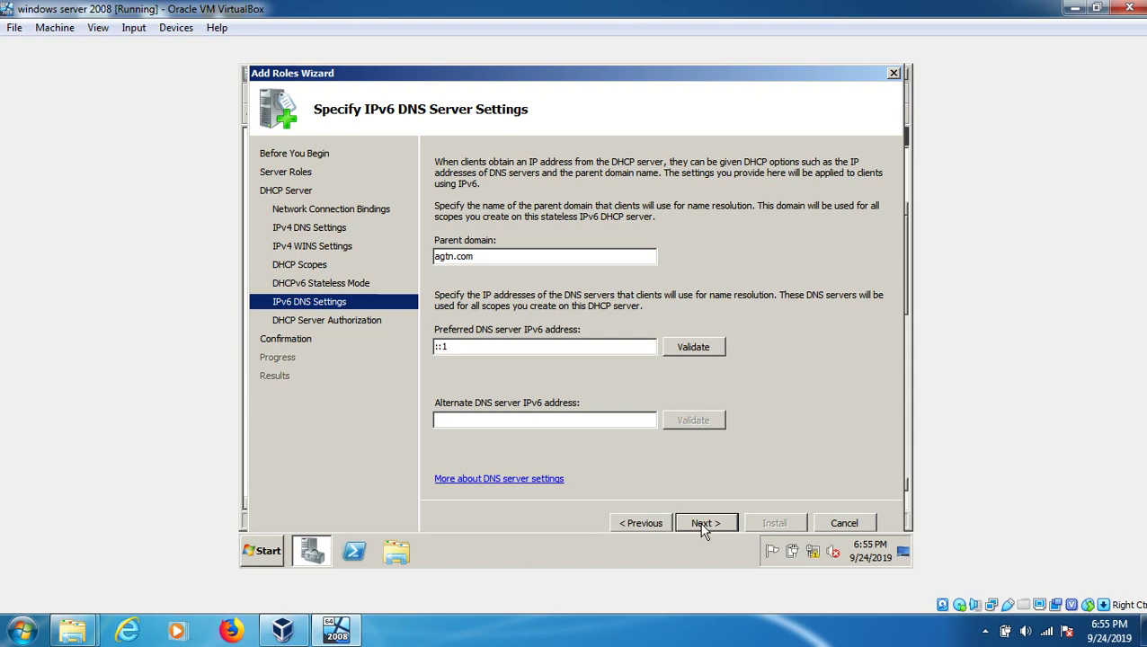
{"action": "left_click", "coordinate": [705, 525]}
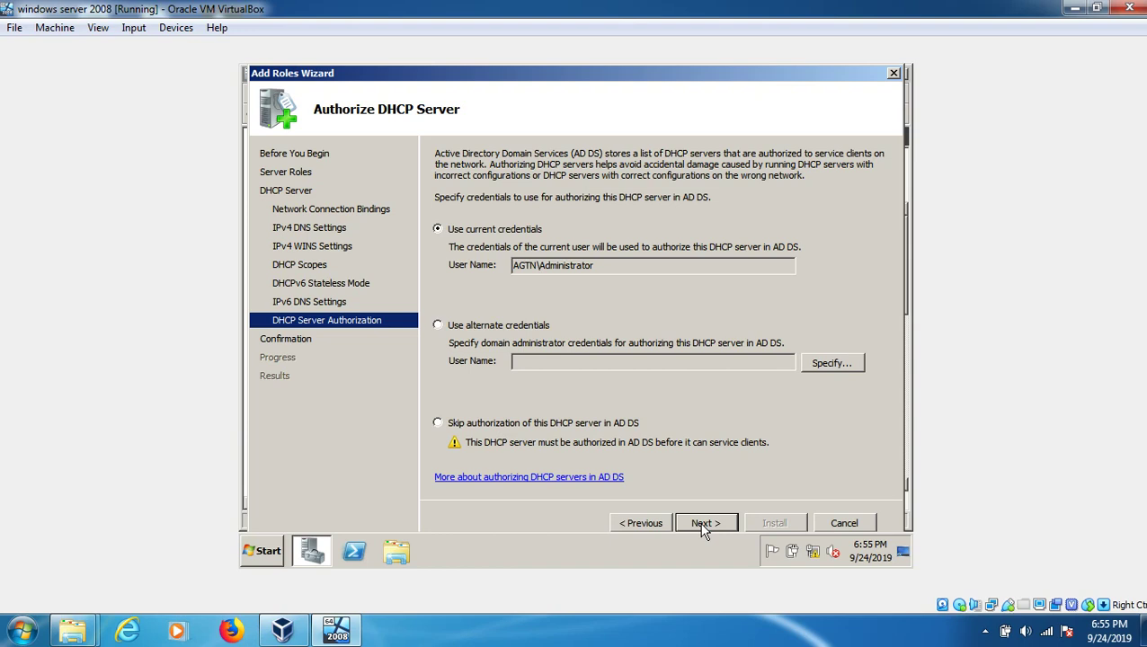
{"action": "left_click", "coordinate": [705, 525]}
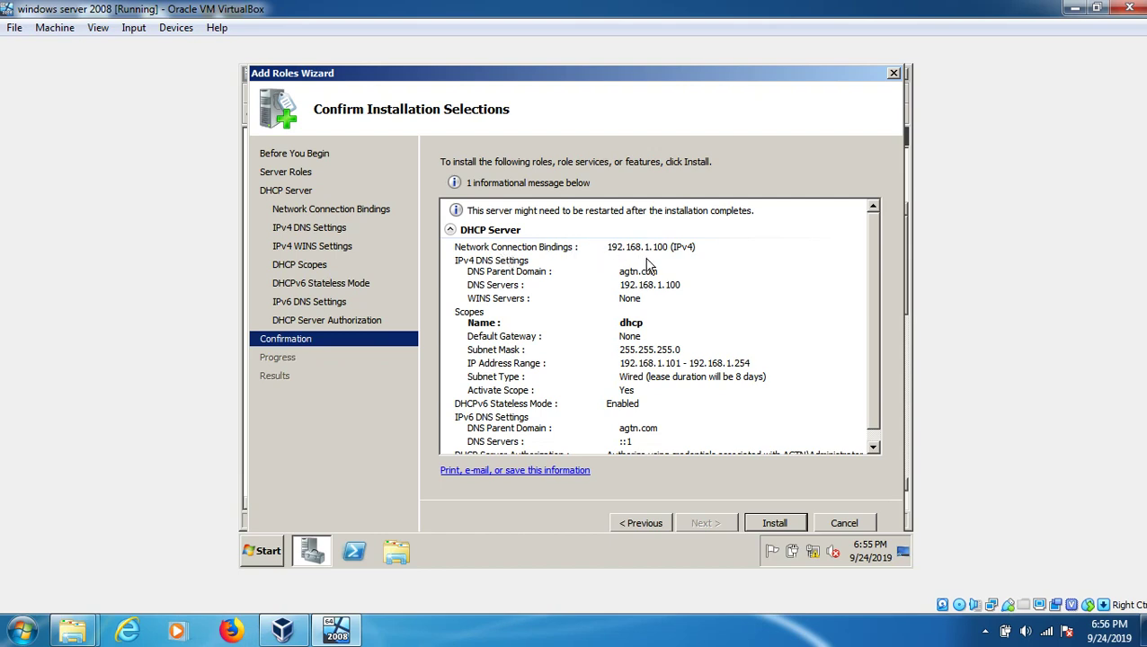
Review the installation selections, install the DHCP Server role and close the wizard
{"action": "left_click", "coordinate": [870, 449]}
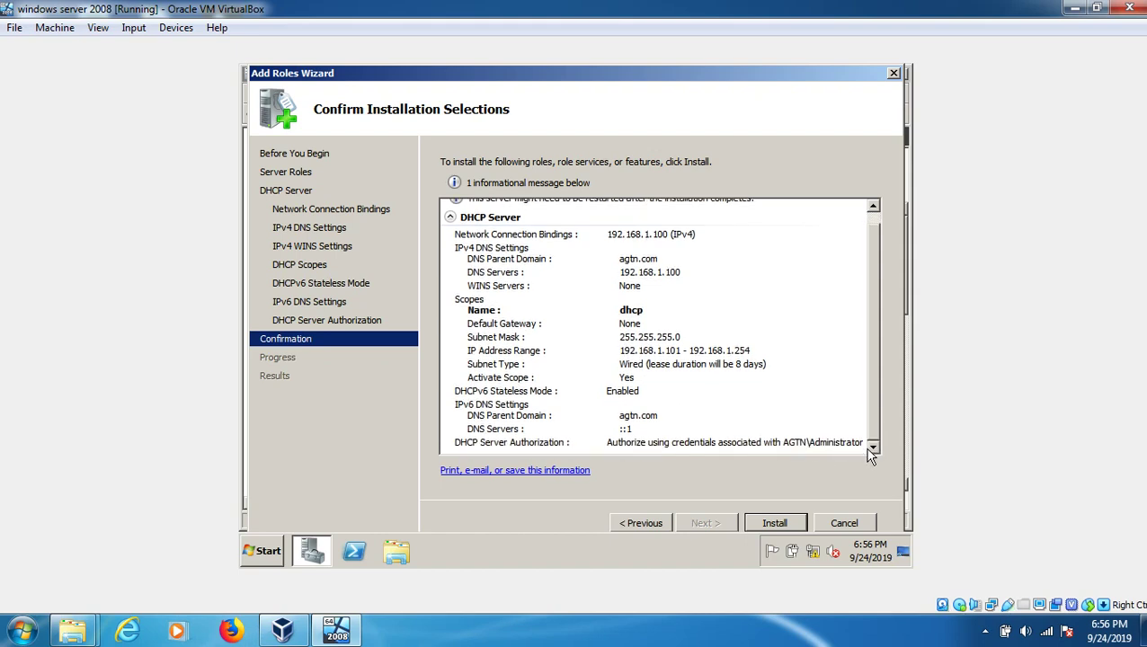
{"action": "left_click", "coordinate": [776, 527]}
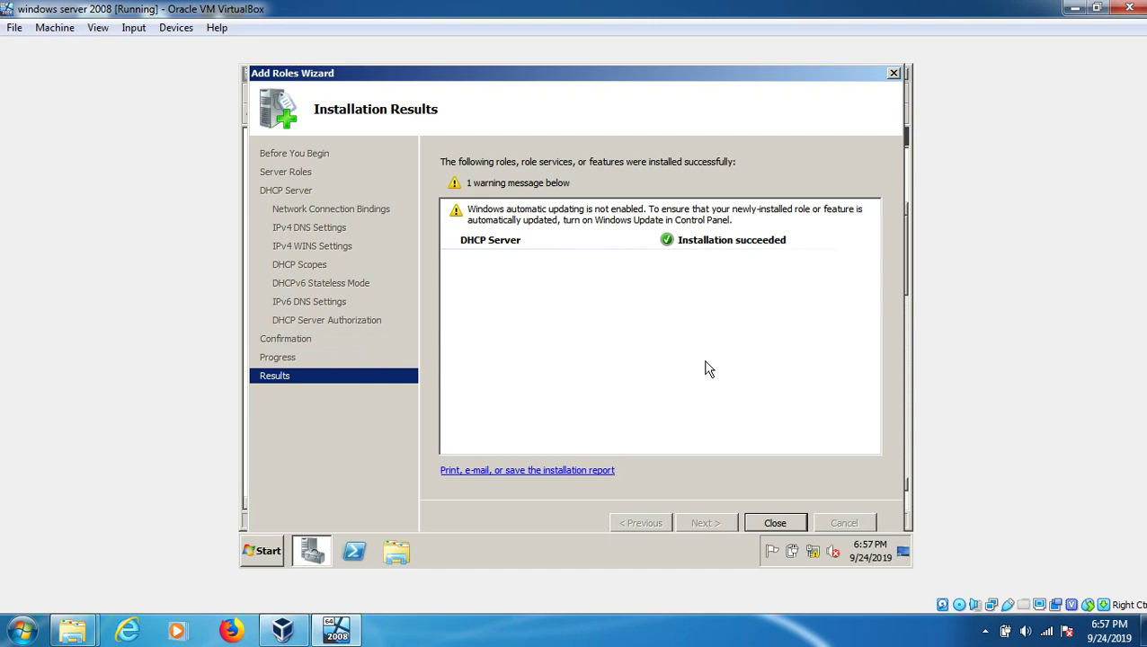
{"action": "left_click", "coordinate": [775, 524]}
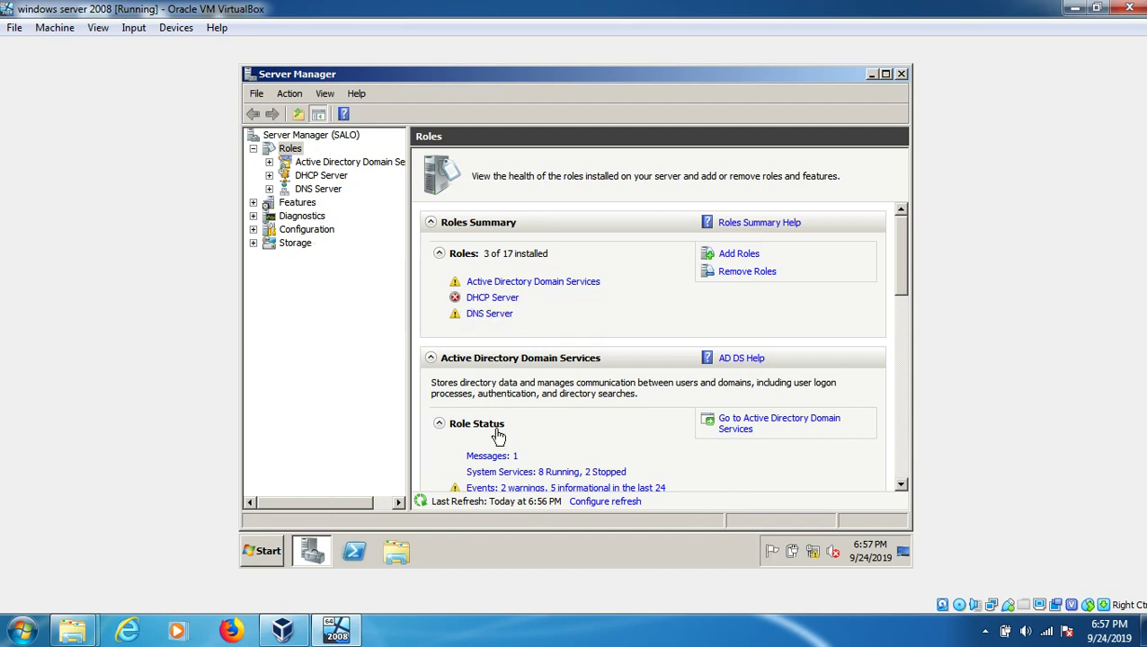
Reopen Server Manager and view the contents of the dhcp scope under the DHCP server's IPv4 node
{"action": "left_click", "coordinate": [904, 76]}
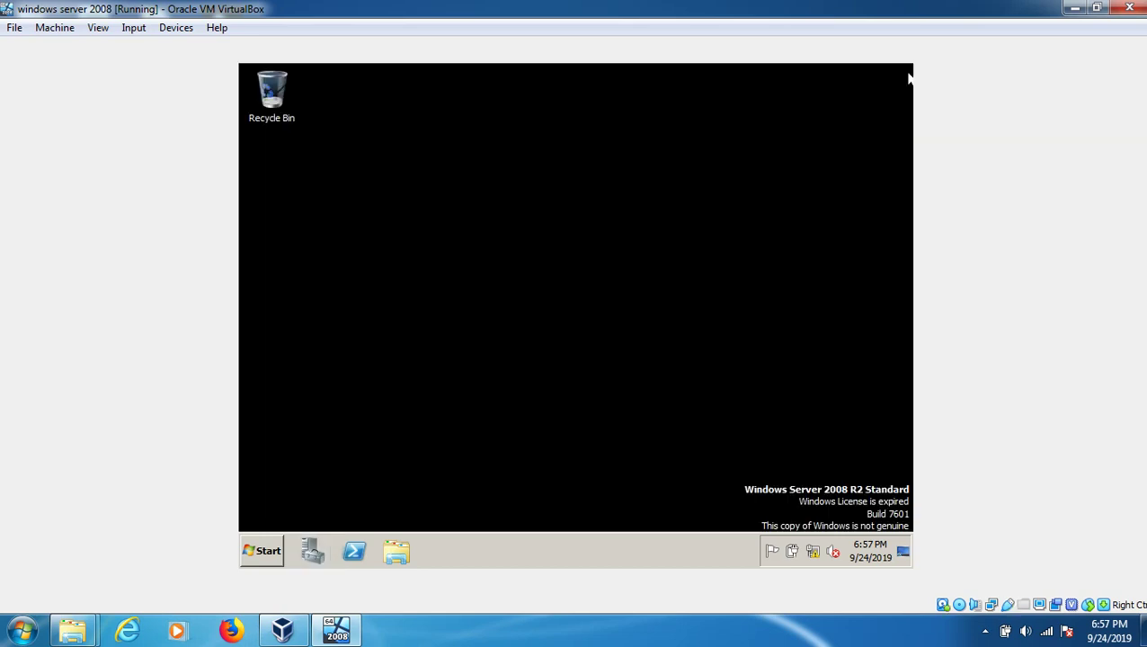
{"action": "left_click", "coordinate": [313, 551]}
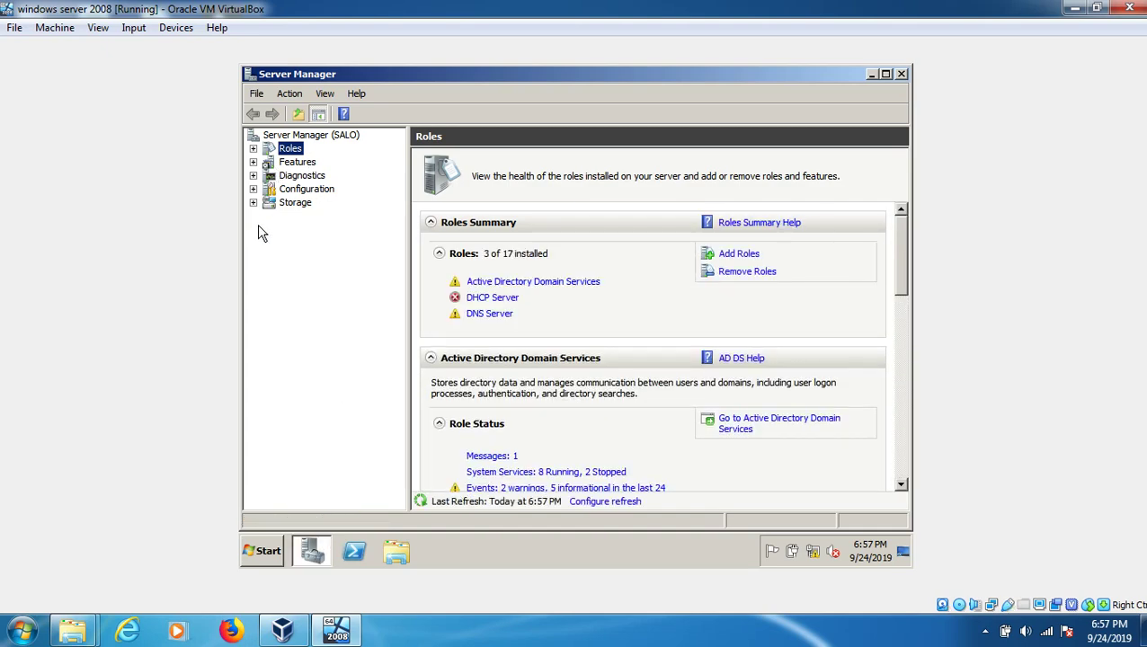
{"action": "left_click", "coordinate": [254, 150]}
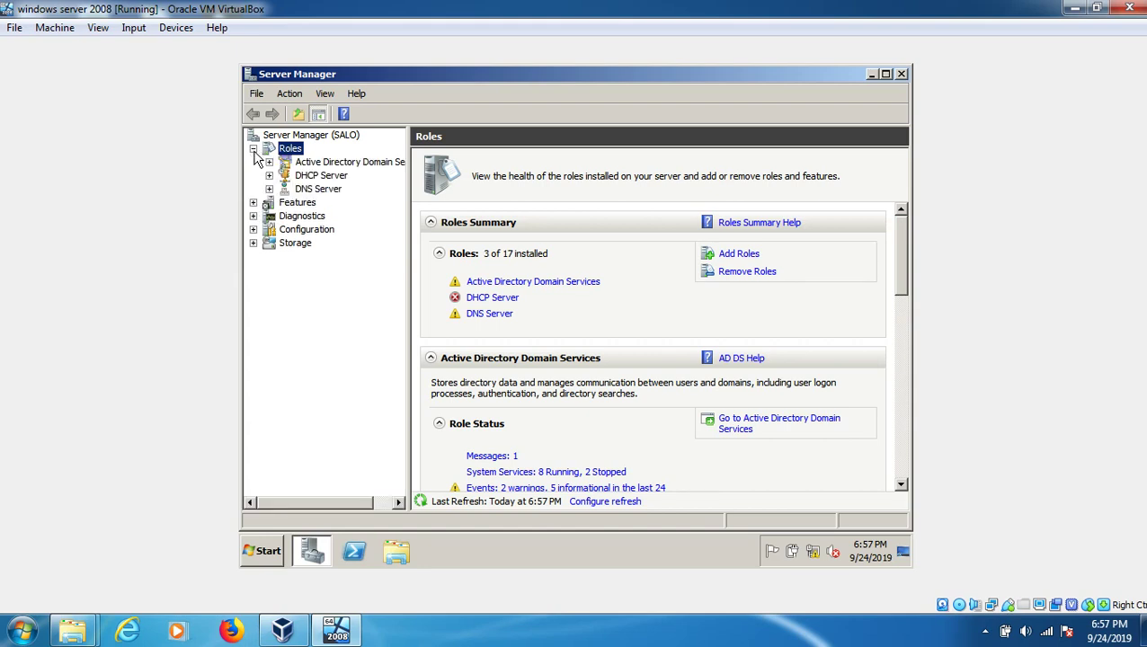
{"action": "left_click", "coordinate": [315, 175]}
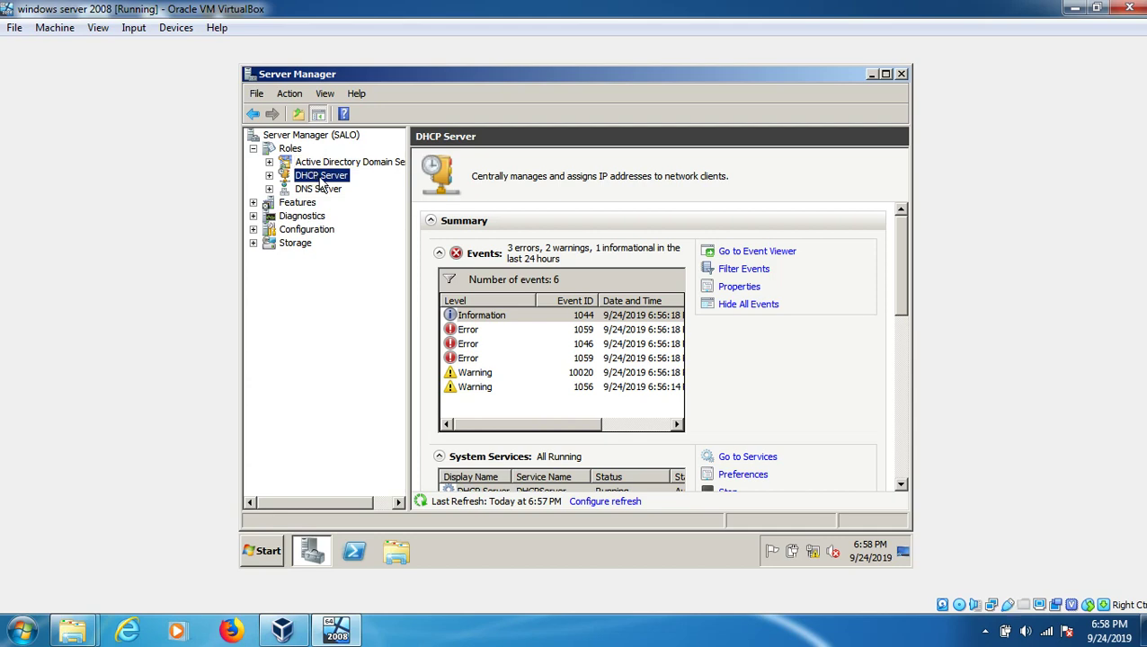
{"action": "left_click", "coordinate": [270, 176]}
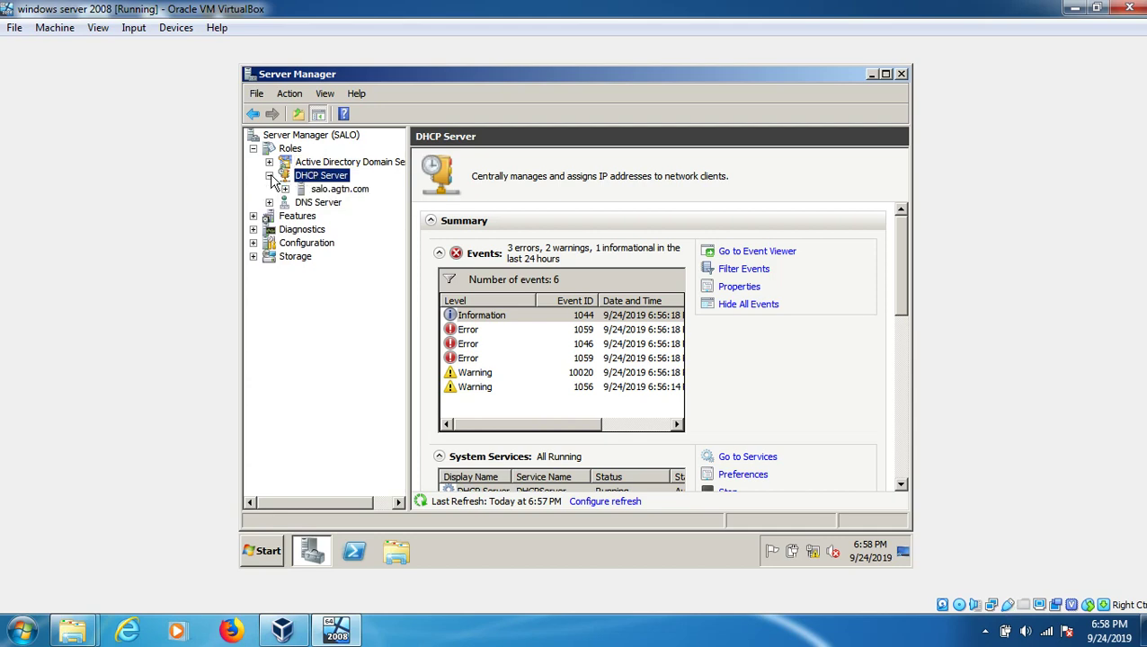
{"action": "double_click", "coordinate": [321, 189]}
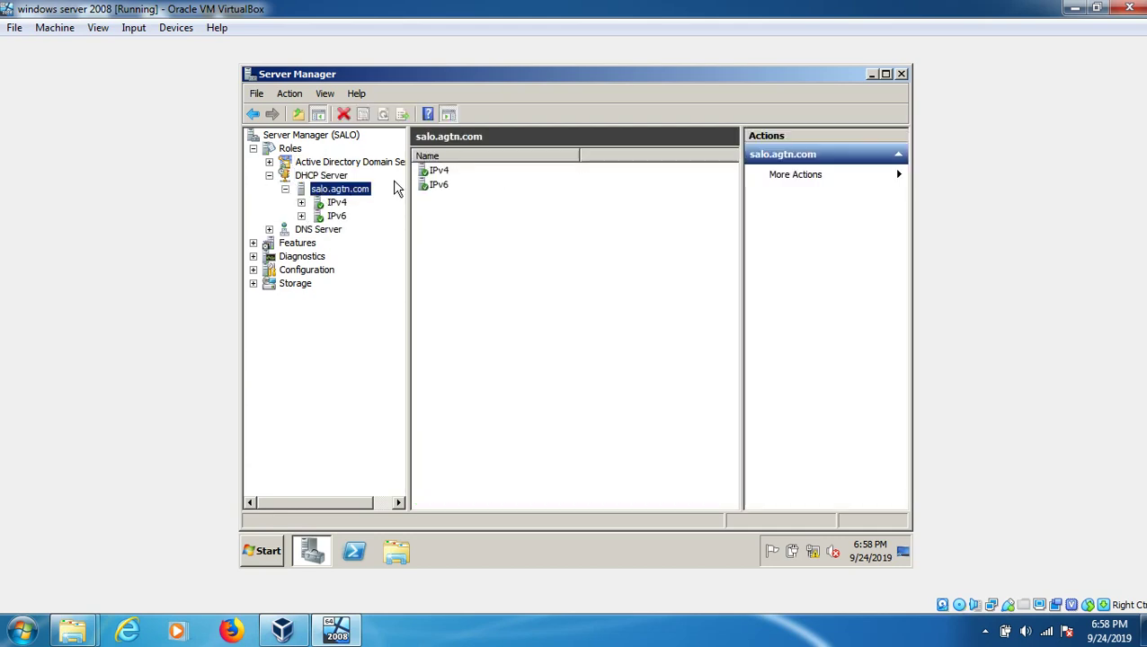
{"action": "left_click", "coordinate": [435, 172]}
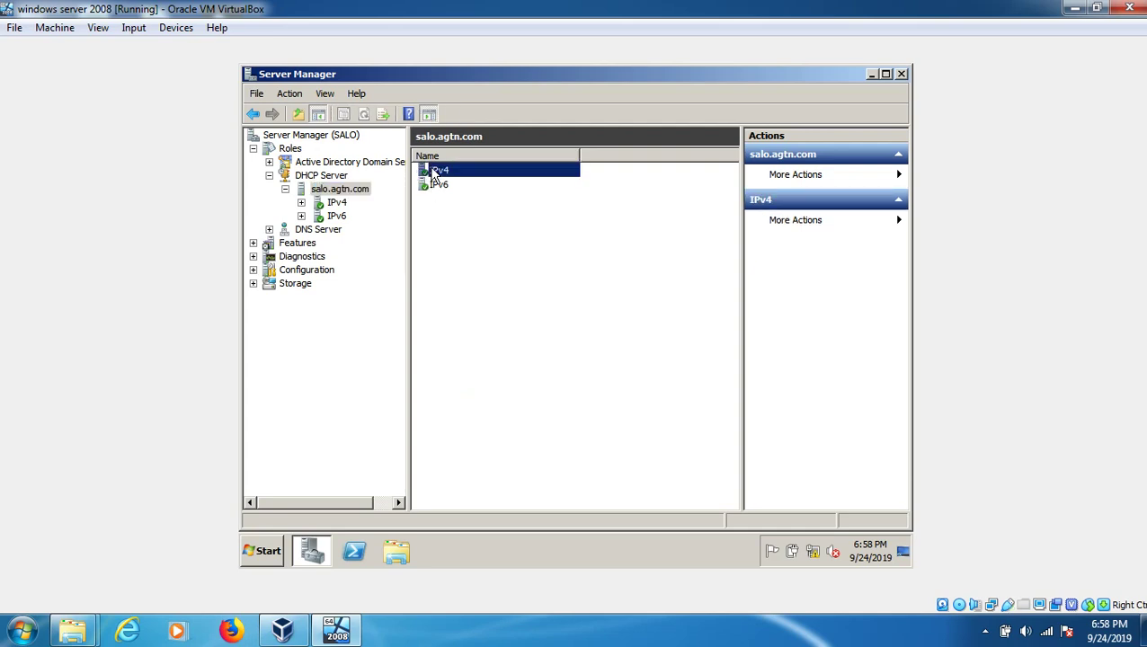
{"action": "double_click", "coordinate": [439, 172]}
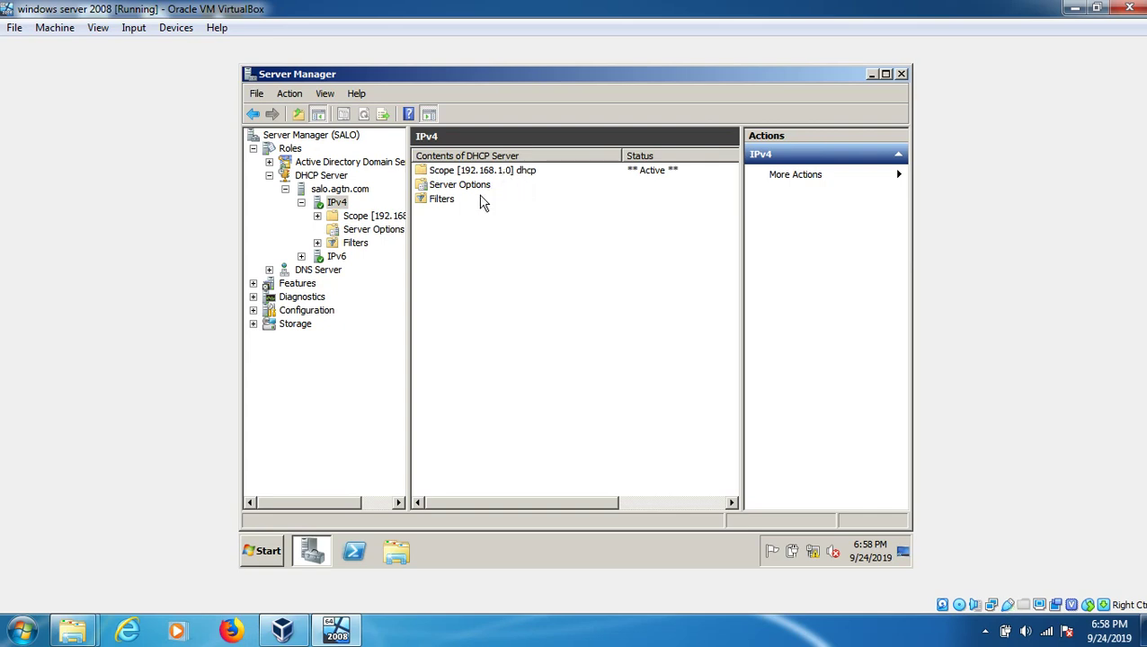
{"action": "double_click", "coordinate": [473, 172]}
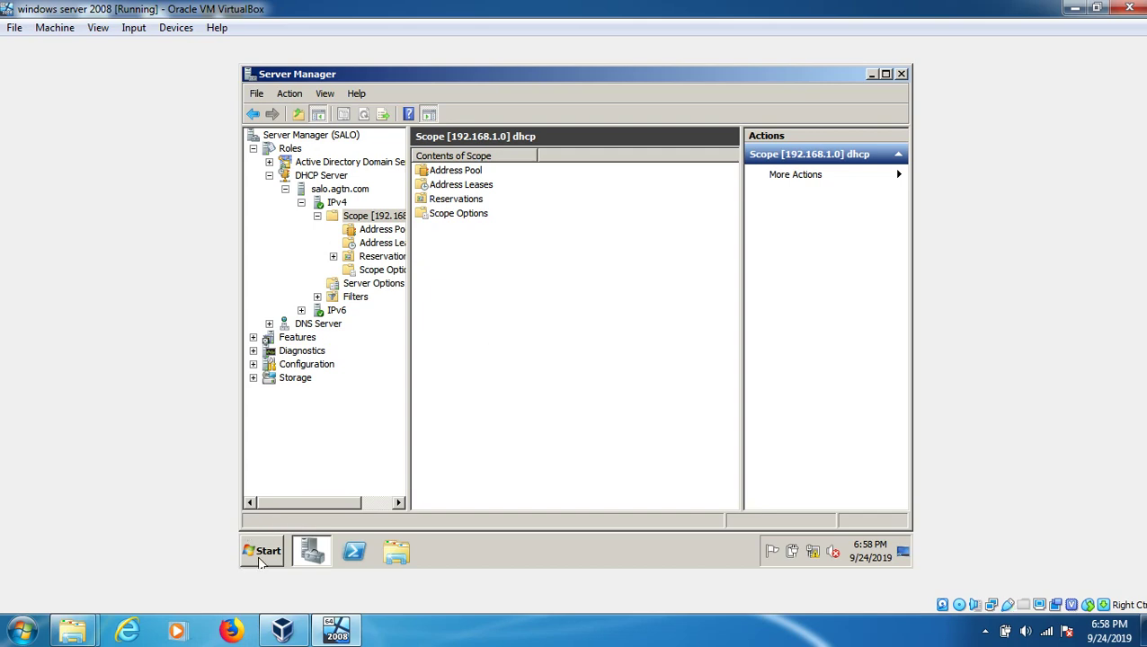
Turn on network discovery and file sharing for all public networks, and close the Network window
{"action": "left_click", "coordinate": [261, 558]}
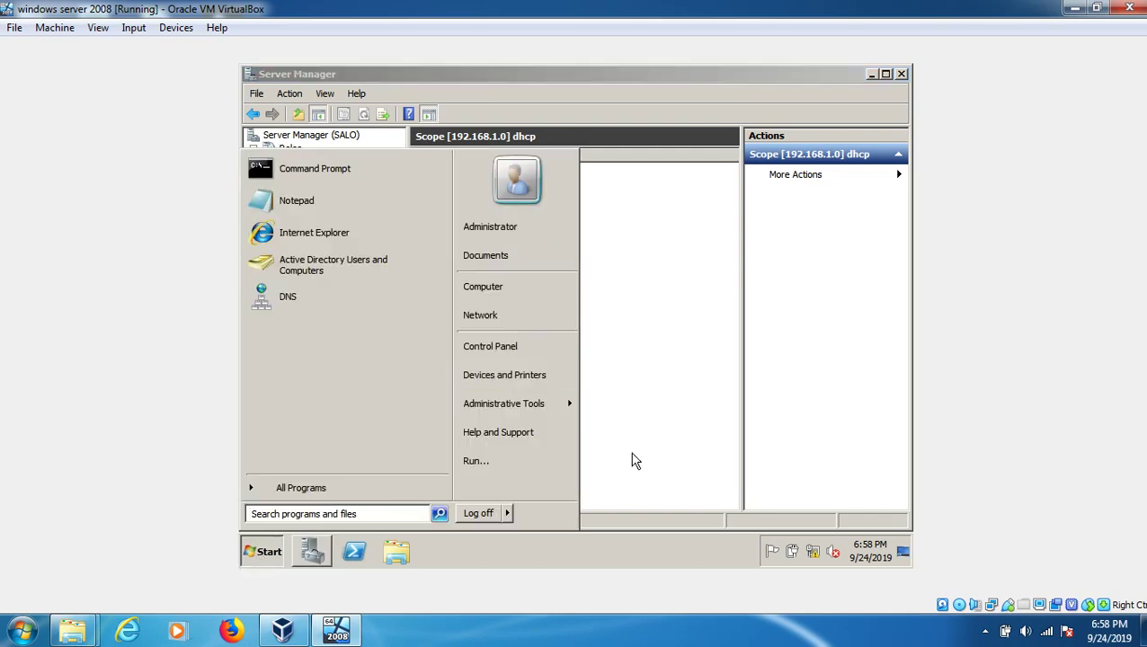
{"action": "left_click", "coordinate": [473, 316]}
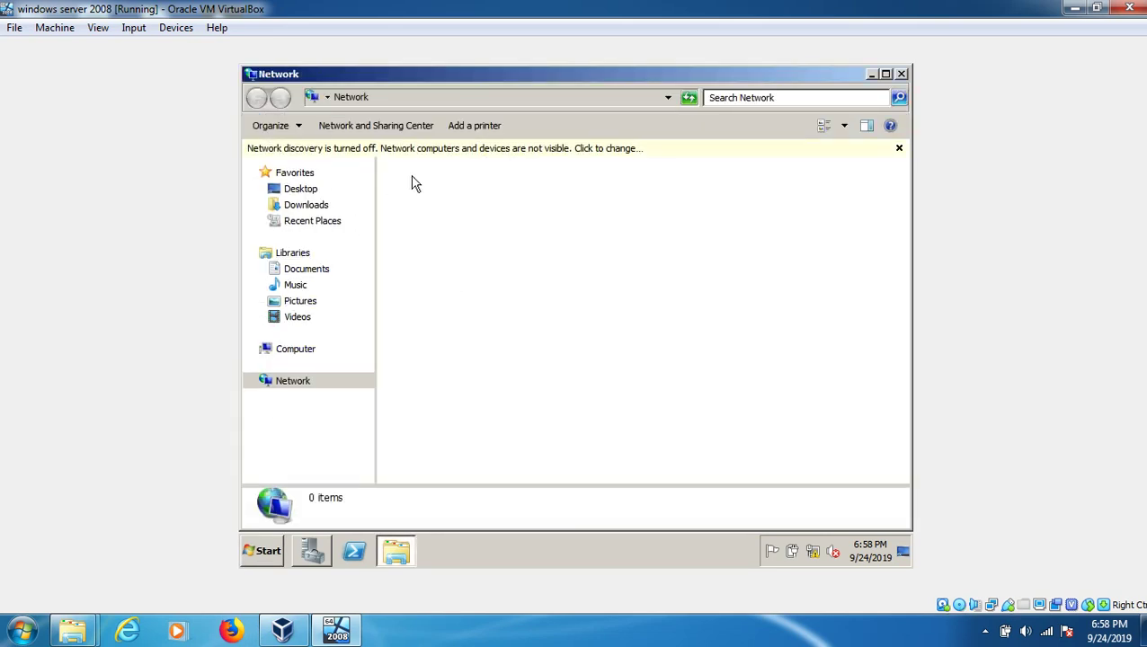
{"action": "left_click", "coordinate": [439, 155]}
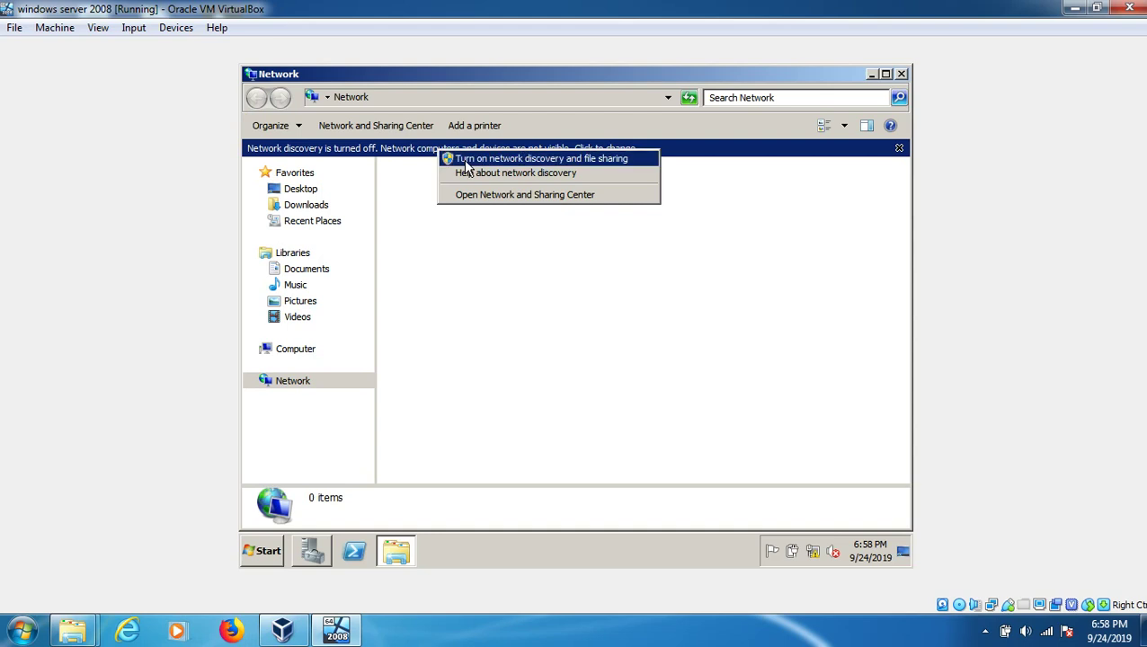
{"action": "left_click", "coordinate": [465, 159]}
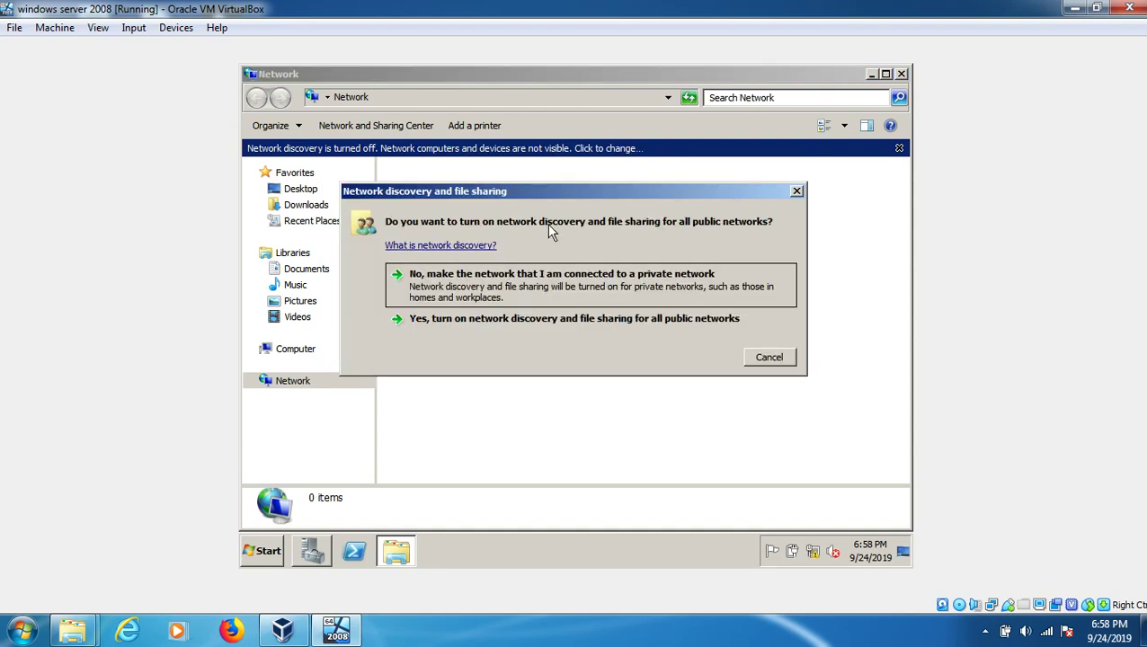
{"action": "left_click", "coordinate": [500, 327]}
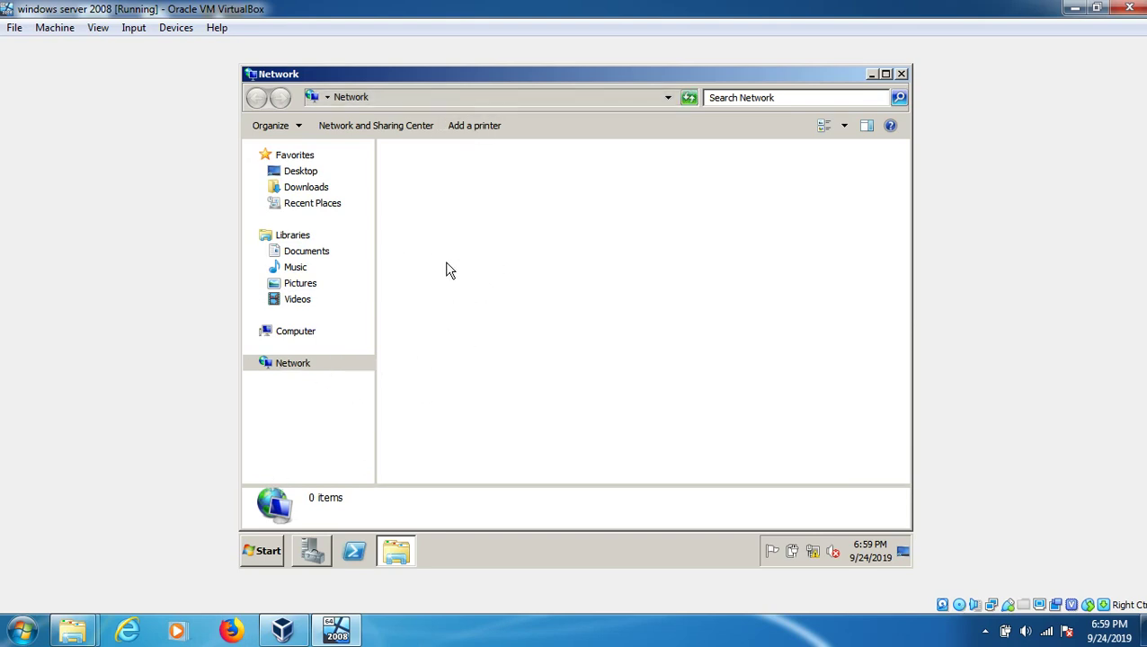
{"action": "left_click", "coordinate": [902, 75]}
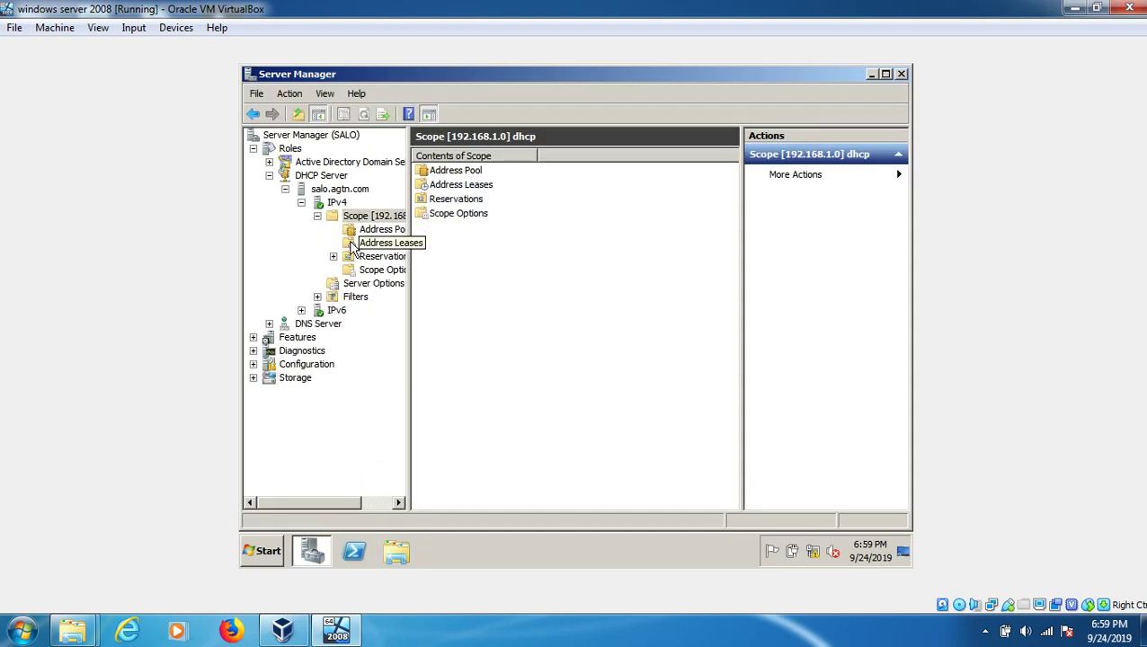
View the address pool of the dhcp scope in Server Manager
{"action": "left_click", "coordinate": [370, 232]}
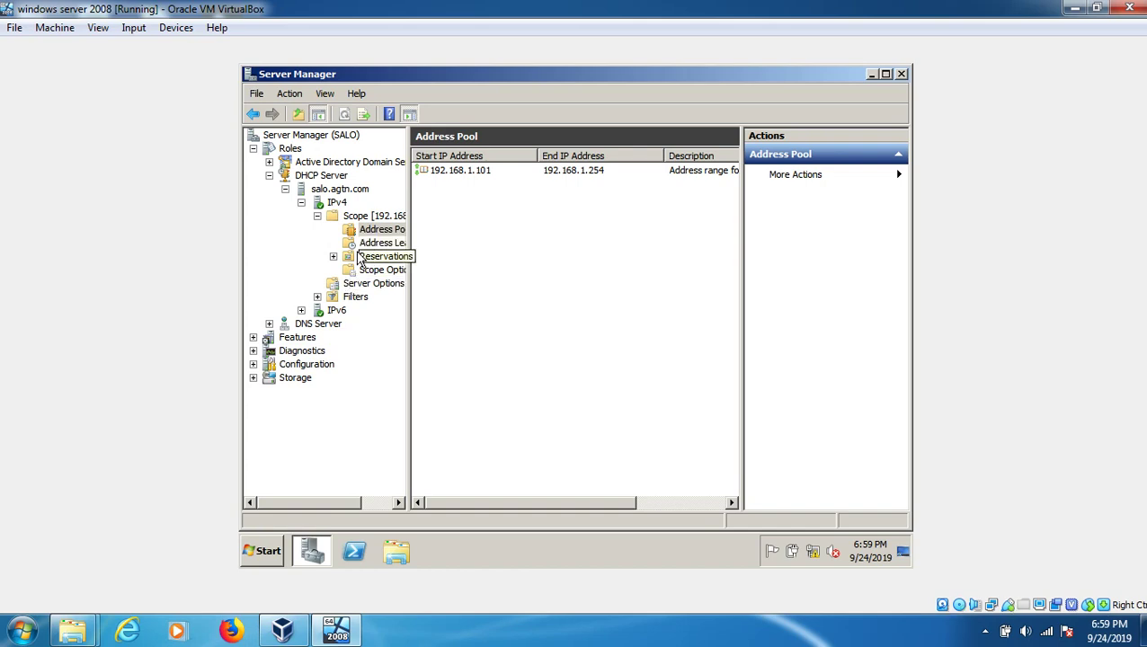
{"action": "left_click", "coordinate": [263, 554]}
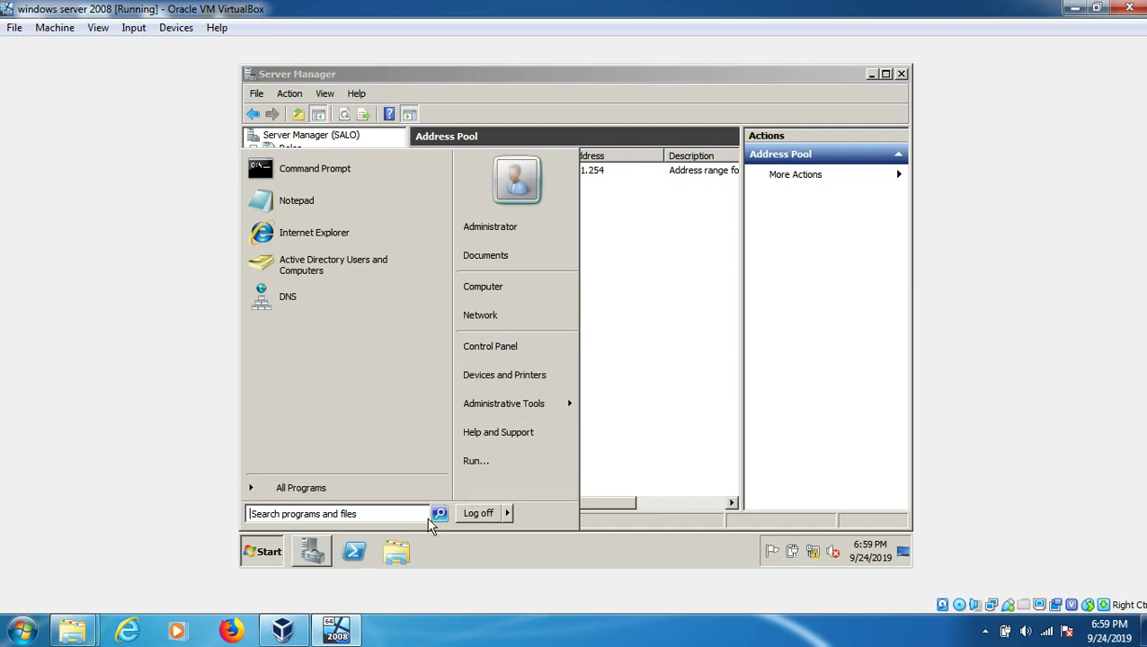
{"action": "left_click", "coordinate": [310, 557]}
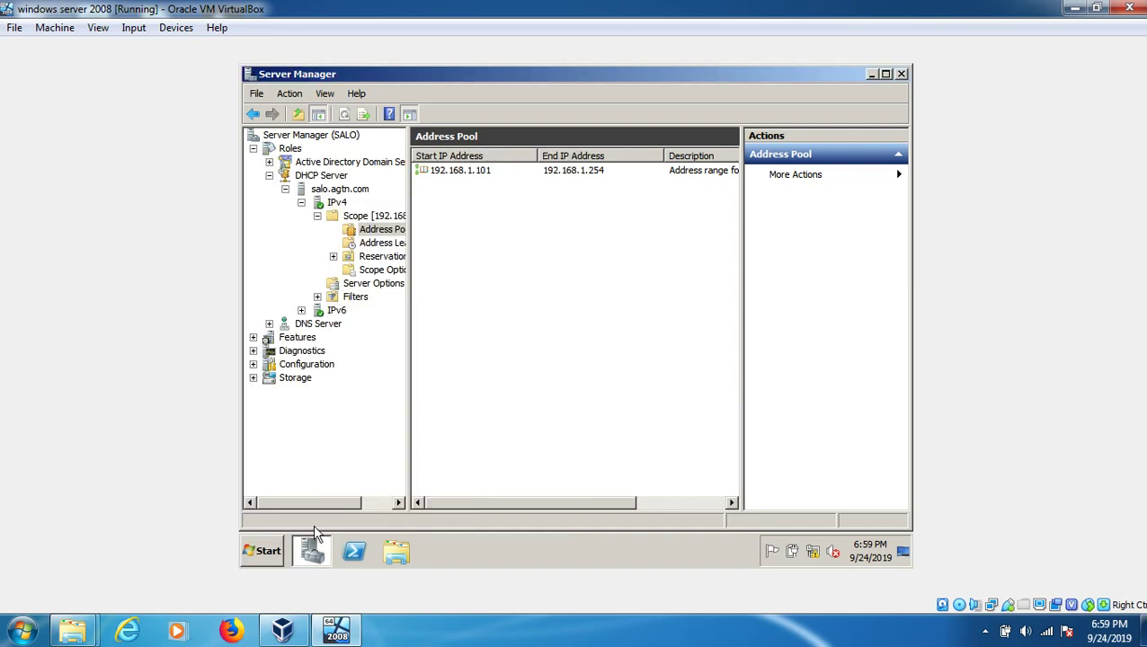